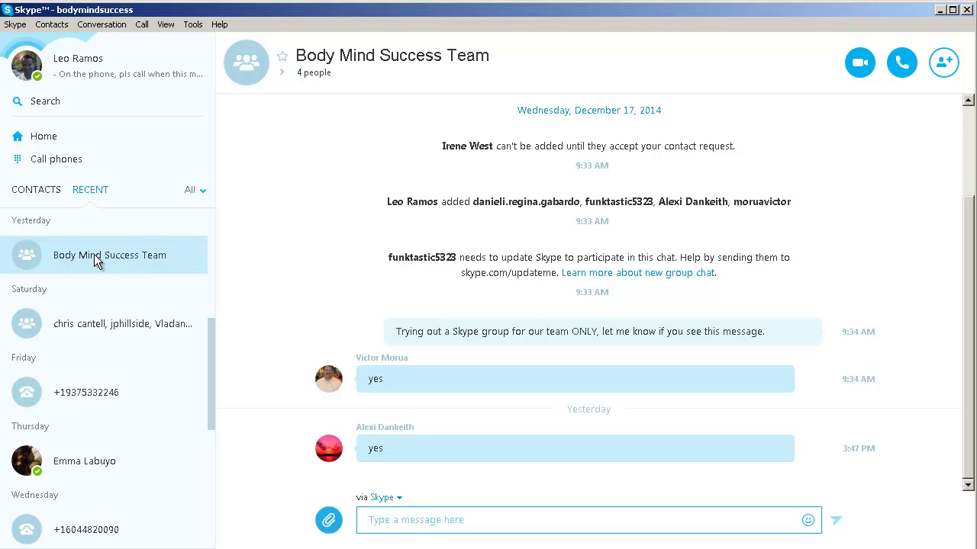
- Set the Body Mind Success Team chat to notify only when chosen words are mentioned
{"action": "left_click", "coordinate": [90, 405]}
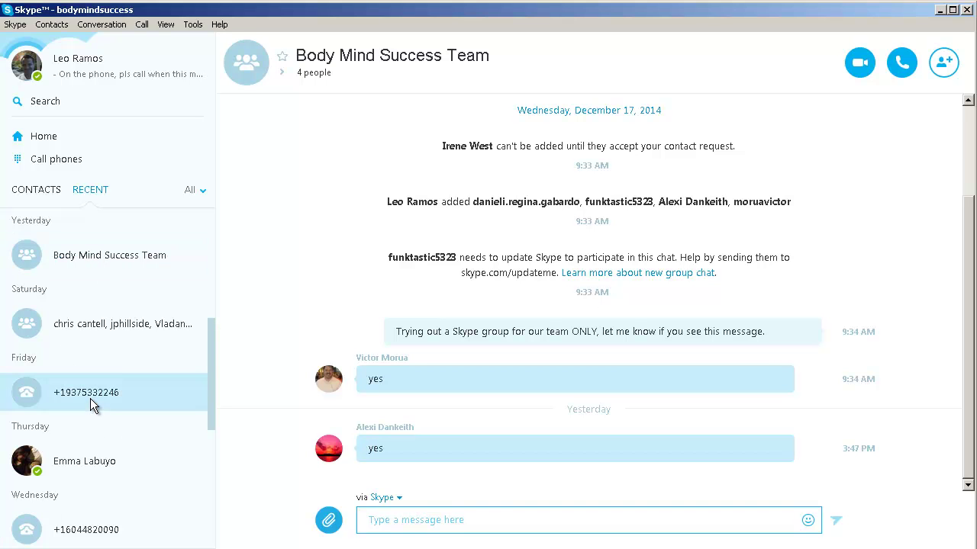
{"action": "left_click", "coordinate": [118, 258]}
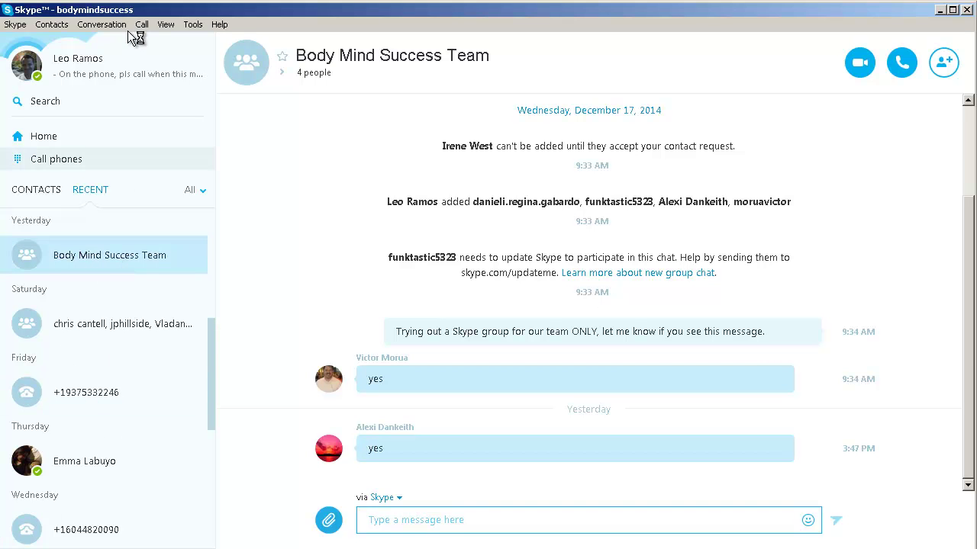
{"action": "left_click", "coordinate": [100, 28]}
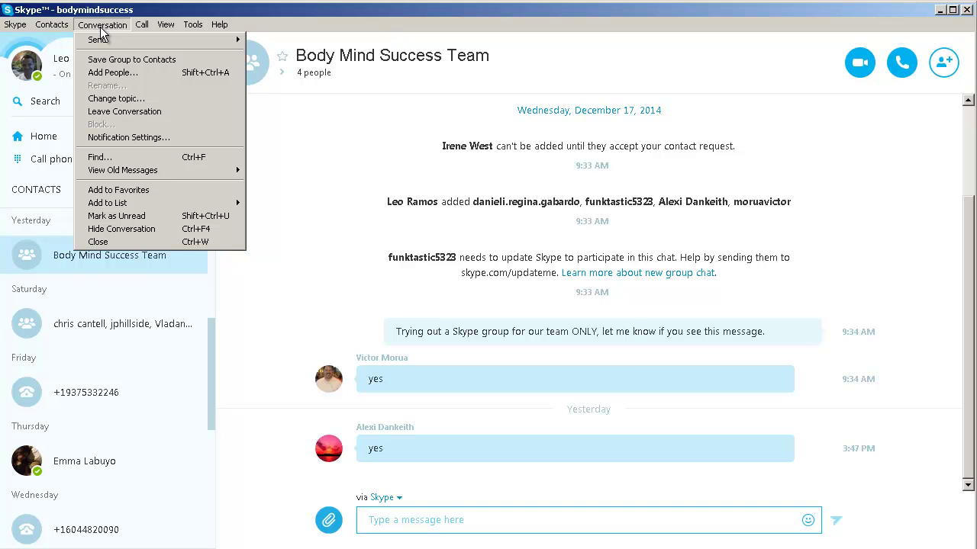
{"action": "left_click", "coordinate": [120, 143]}
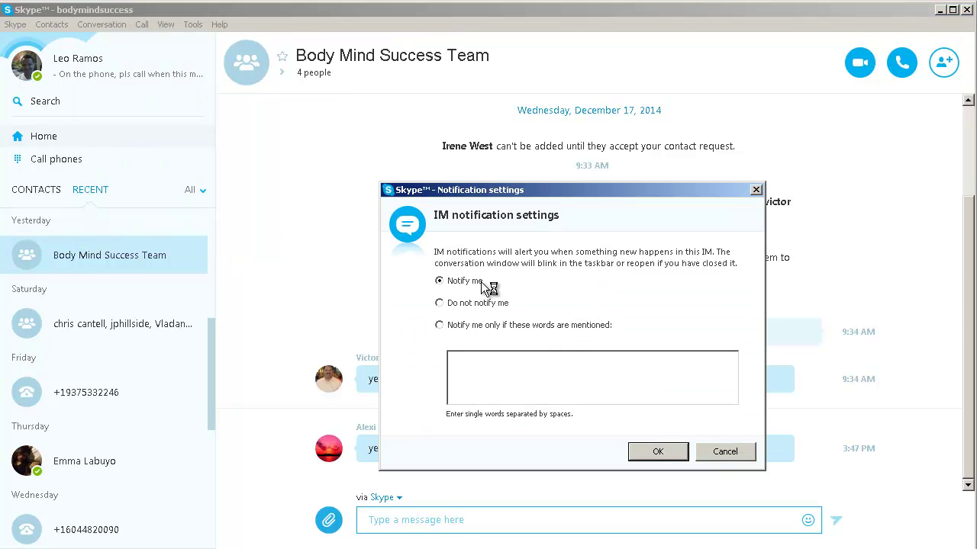
{"action": "left_click", "coordinate": [441, 328]}
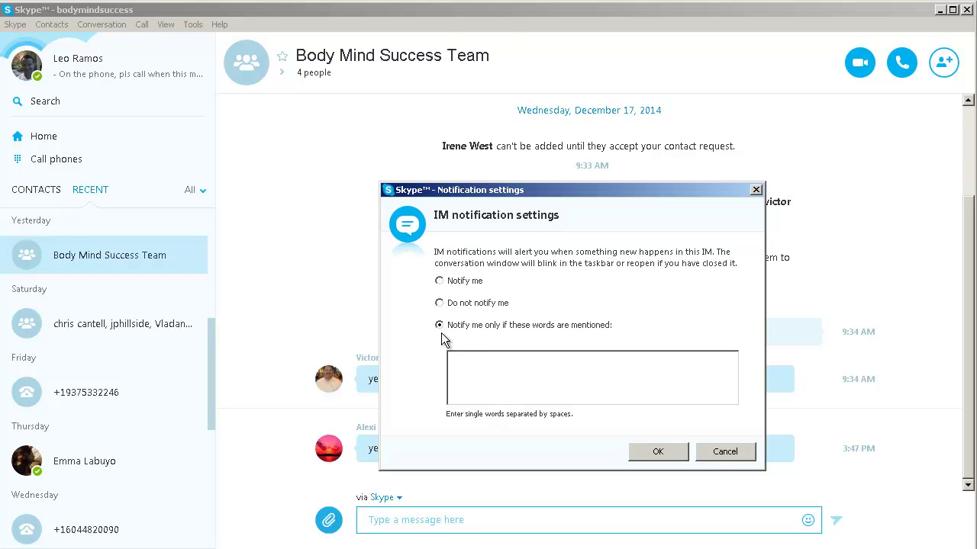
- Enter the keywords, two first names and the account name, on separate lines
{"action": "left_click", "coordinate": [581, 364]}
{"action": "type", "text": "eo"}
{"action": "key", "text": "Return"}
{"action": "type", "text": "bodymindsucc"}
{"action": "type", "text": "ess"}
{"action": "key", "text": "Return"}
{"action": "type", "text": "Aurelio"}
- Confirm the keyword-only notification settings with OK
{"action": "left_click", "coordinate": [669, 457]}
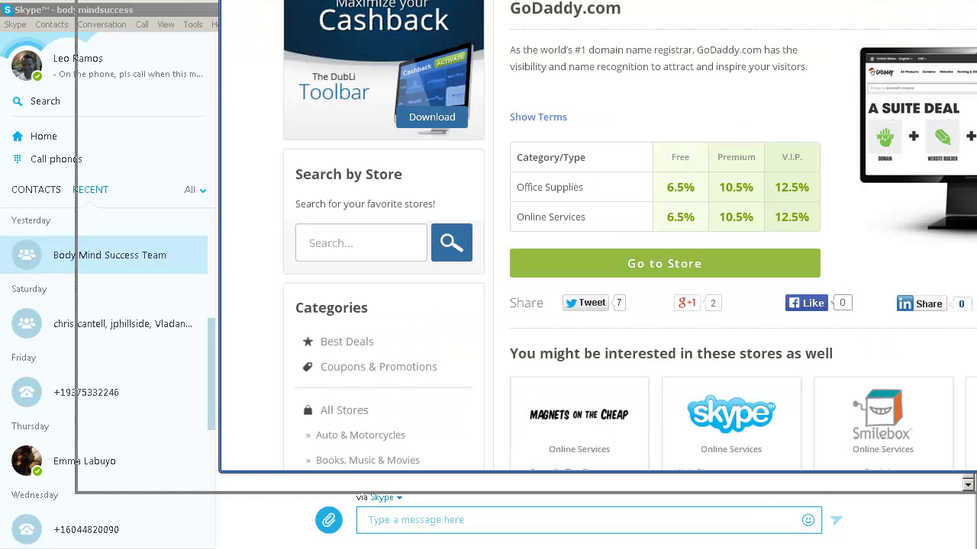
- Maximize Chrome and load savingspluscash.com/skype to reach DubLi's Skype store page
{"action": "left_click_drag", "start_coordinate": [583, 4], "coordinate": [583, 4]}
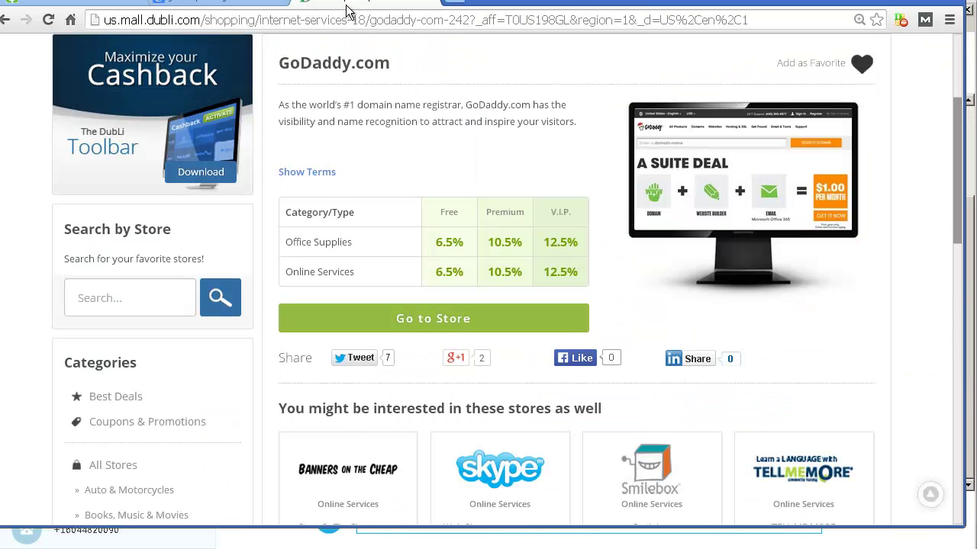
{"action": "left_click", "coordinate": [305, 21]}
{"action": "type", "text": "savingspluscash.com/stores"}
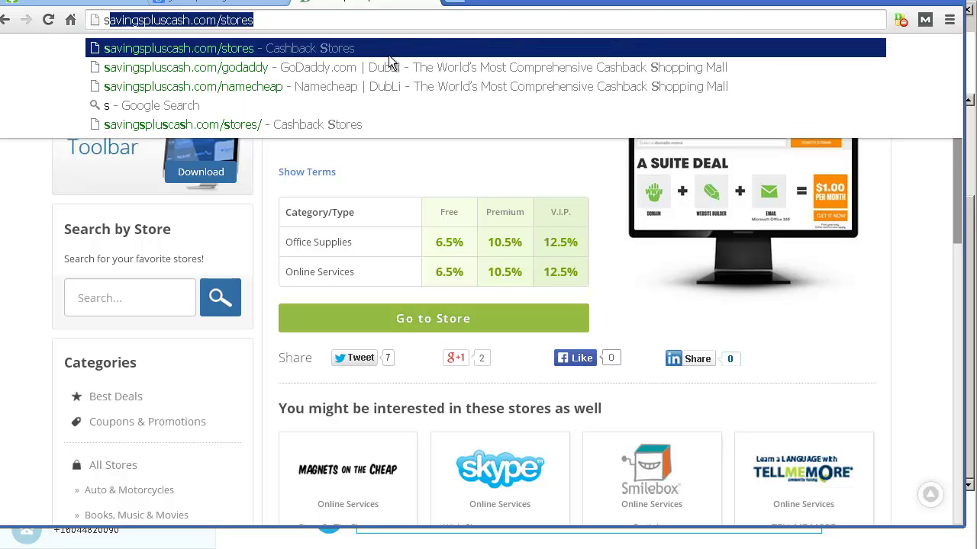
{"action": "key", "text": "BackSpace"}
{"action": "key", "text": "BackSpace"}
{"action": "key", "text": "BackSpace"}
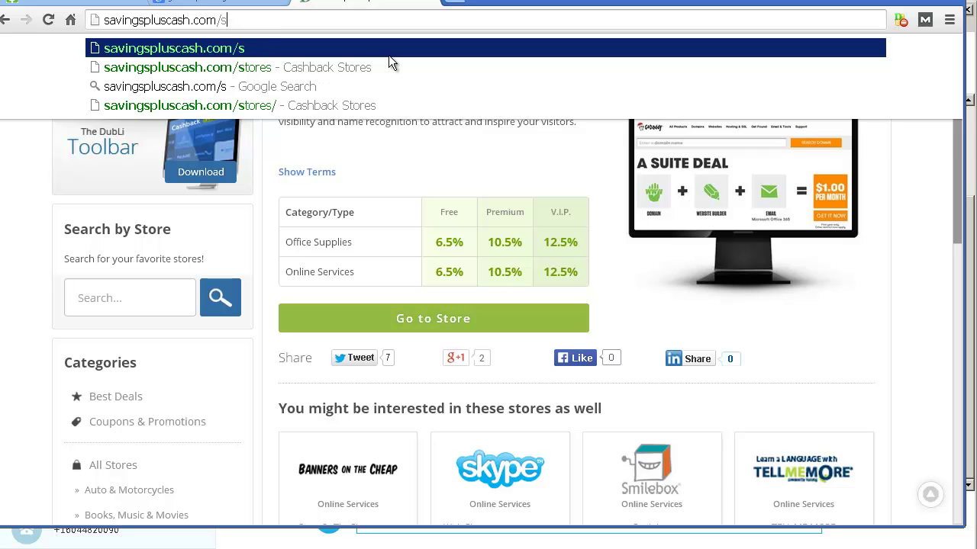
{"action": "type", "text": "kype"}
{"action": "key", "text": "Return"}
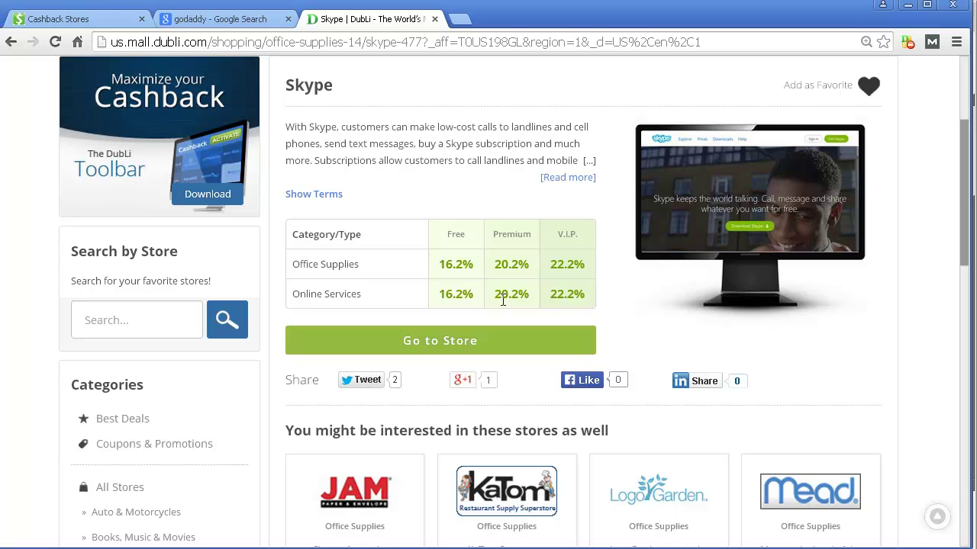
{"action": "left_click_drag", "start_coordinate": [547, 294], "coordinate": [586, 294]}
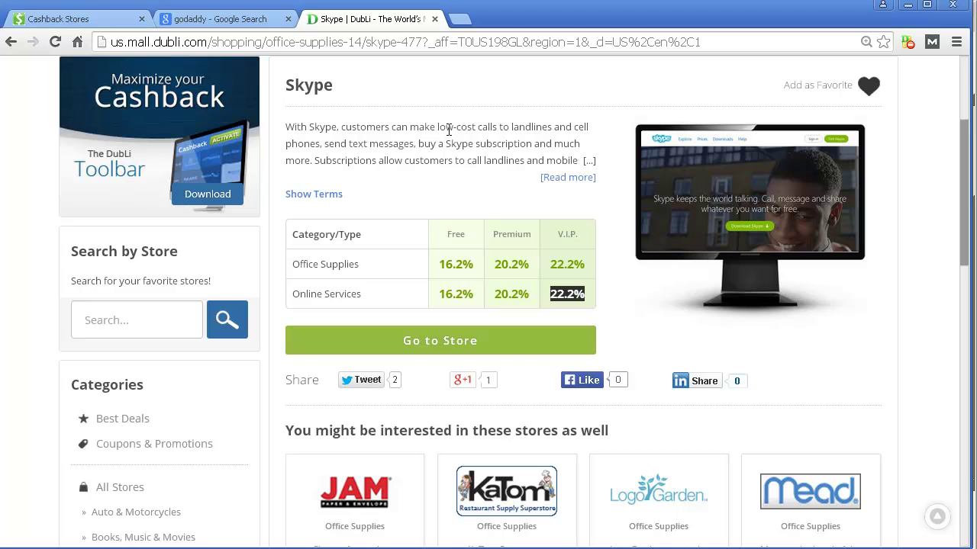
{"action": "left_click", "coordinate": [413, 349]}
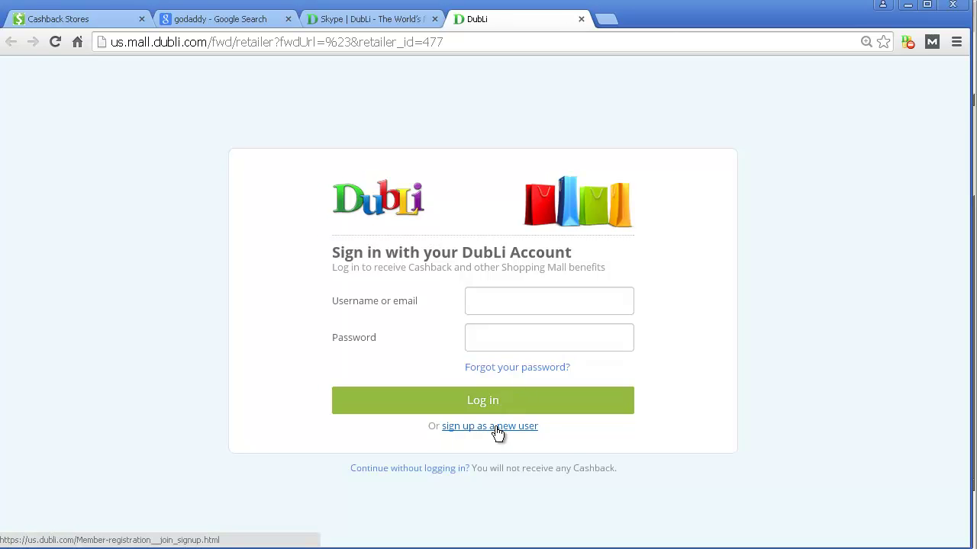
{"action": "left_click", "coordinate": [580, 19]}
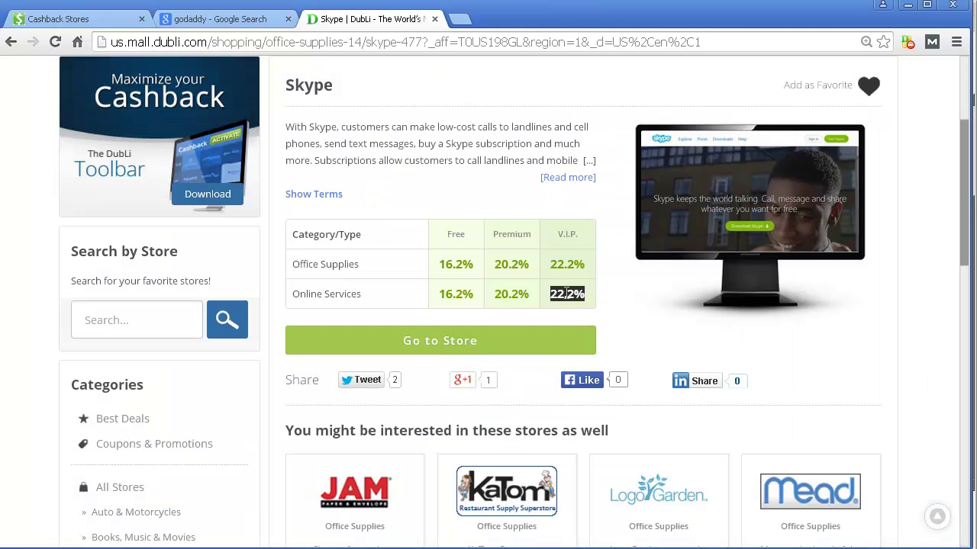
{"action": "left_click", "coordinate": [583, 298]}
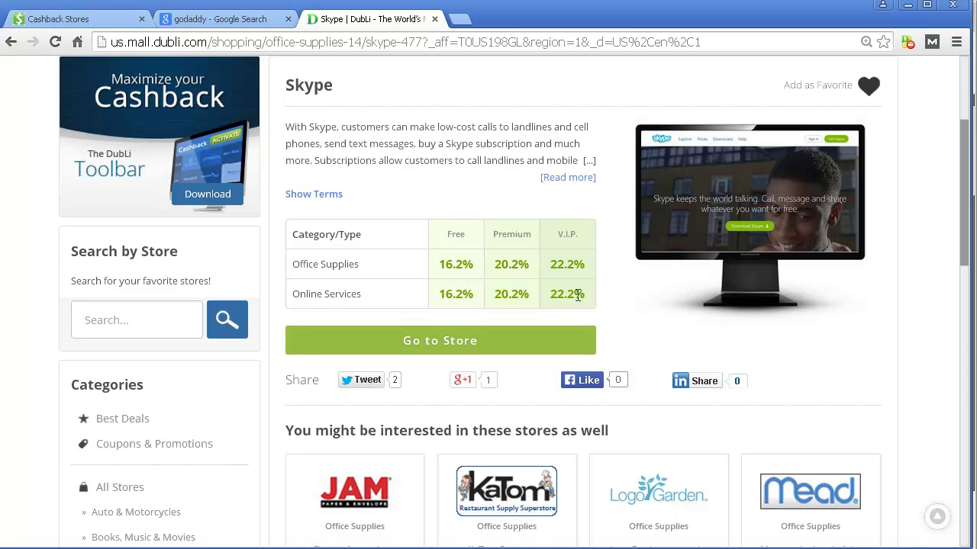
- Highlight the 22.2% V.I.P. and 16.2% Free Online Services cashback rates
{"action": "left_click_drag", "start_coordinate": [585, 295], "coordinate": [548, 295]}
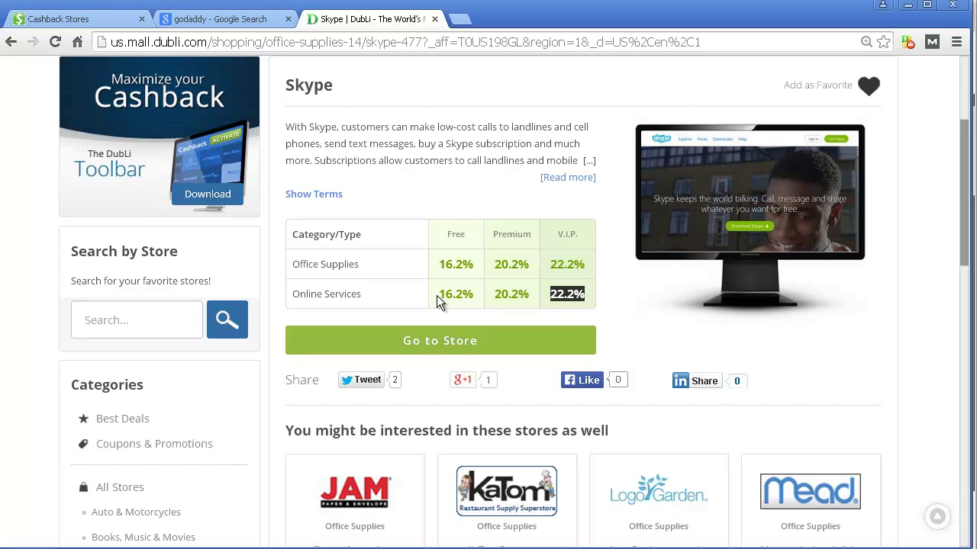
{"action": "left_click_drag", "start_coordinate": [437, 295], "coordinate": [463, 296]}
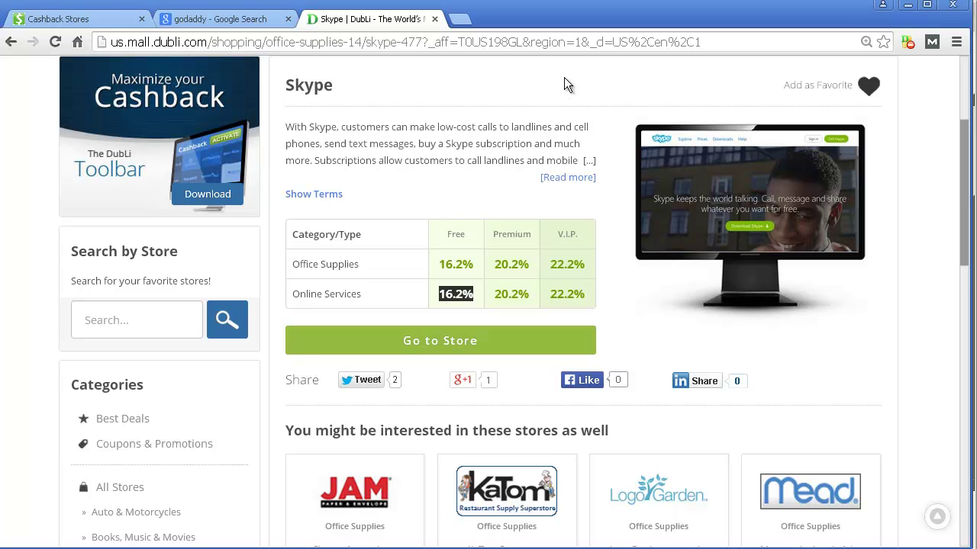
- Look through the Cashback Stores list, then move to the godaddy search results
{"action": "left_click", "coordinate": [109, 25]}
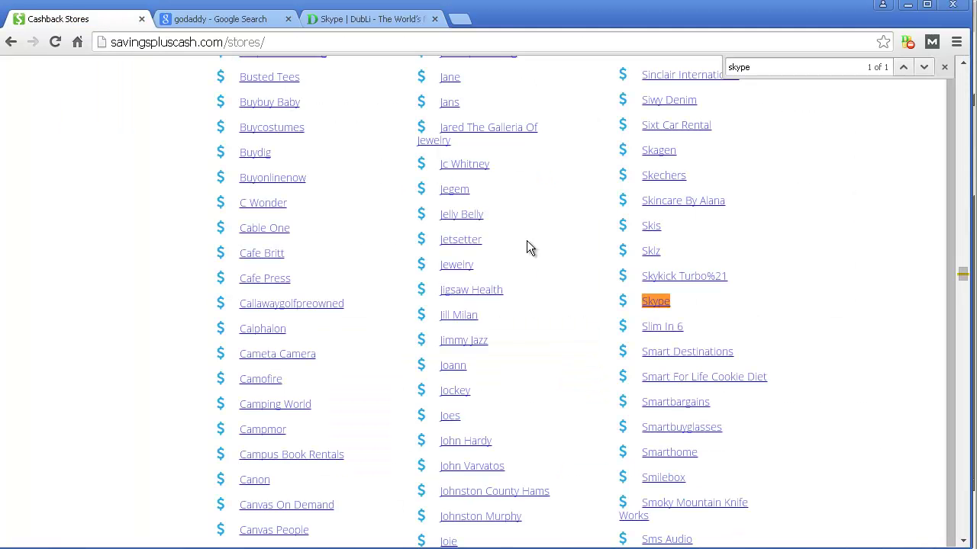
{"action": "scroll", "coordinate": [596, 253], "scroll_direction": "down", "scroll_amount": 9}
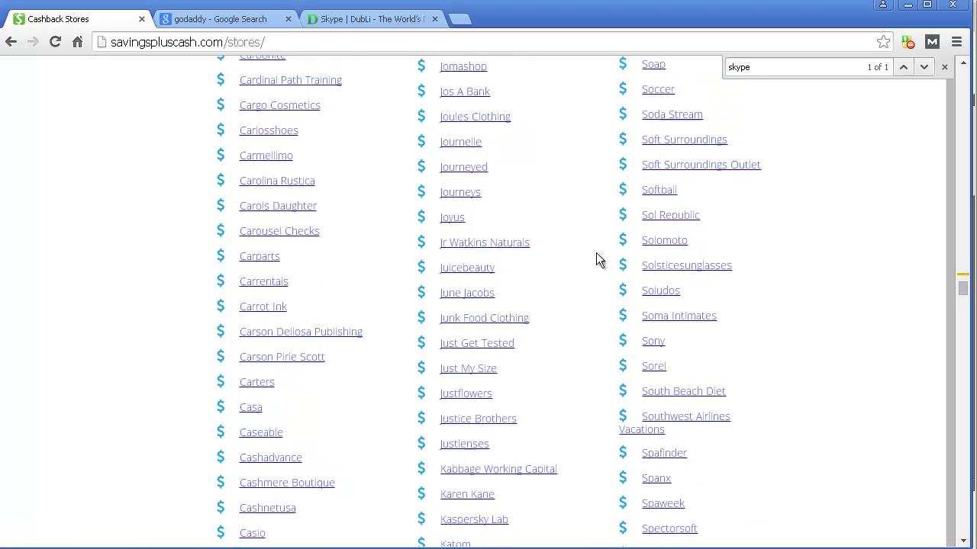
{"action": "scroll", "coordinate": [597, 257], "scroll_direction": "up", "scroll_amount": 20}
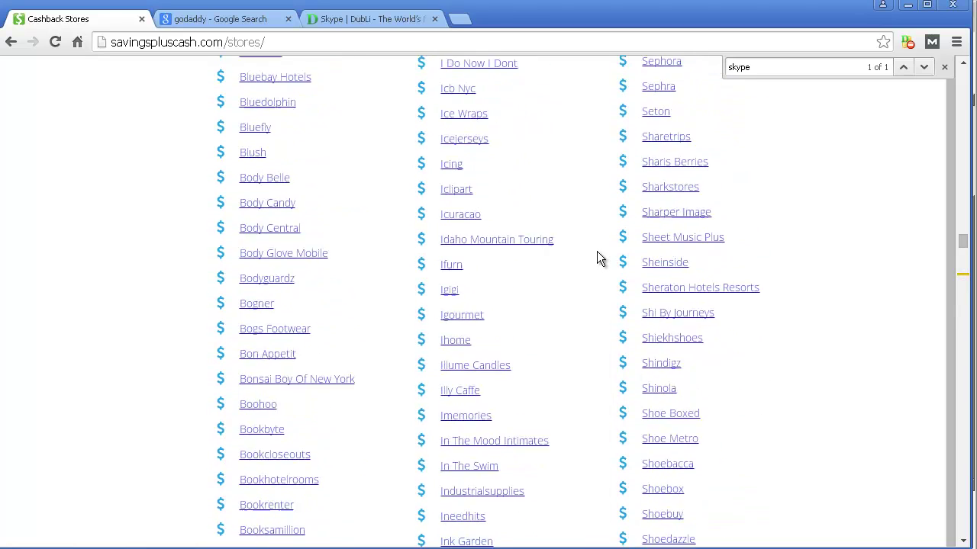
{"action": "scroll", "coordinate": [597, 252], "scroll_direction": "up", "scroll_amount": 6}
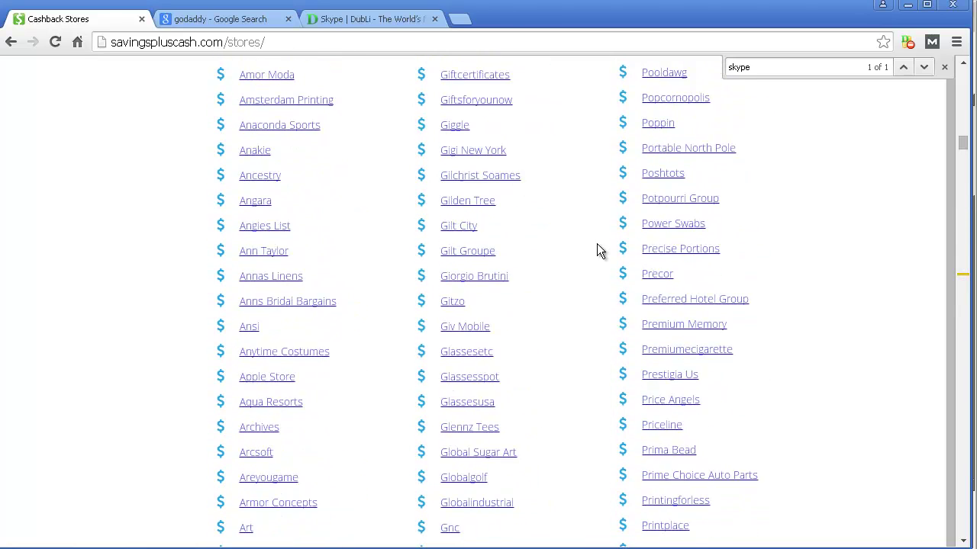
{"action": "left_click", "coordinate": [244, 21]}
{"action": "left_click", "coordinate": [351, 21]}
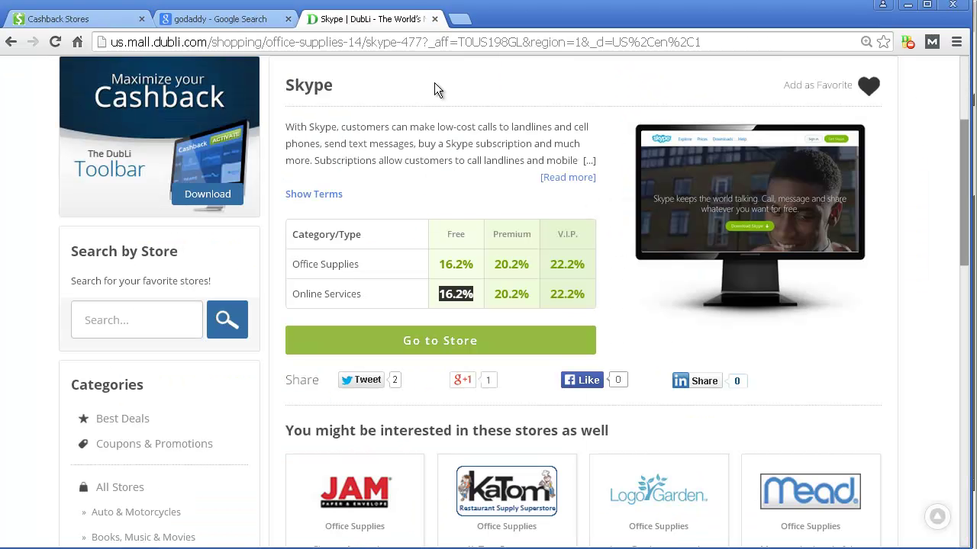